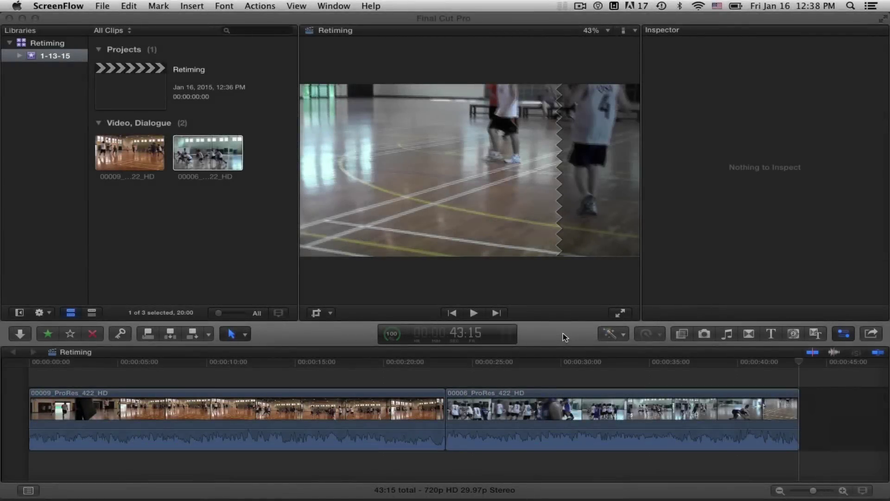
- Select the 00006 basketball clip and show its Retime Slow choices: 50%, 25% and 10%
{"action": "left_click", "coordinate": [540, 395]}
{"action": "left_click", "coordinate": [540, 396]}
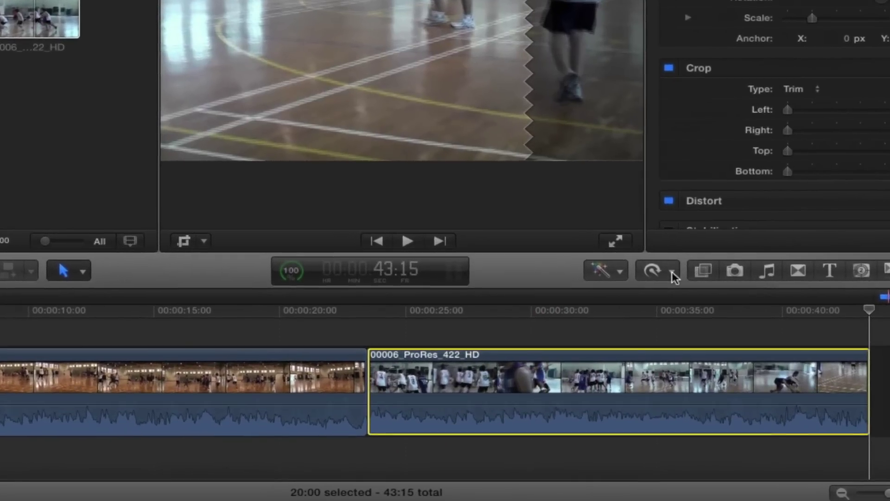
{"action": "left_click", "coordinate": [672, 274]}
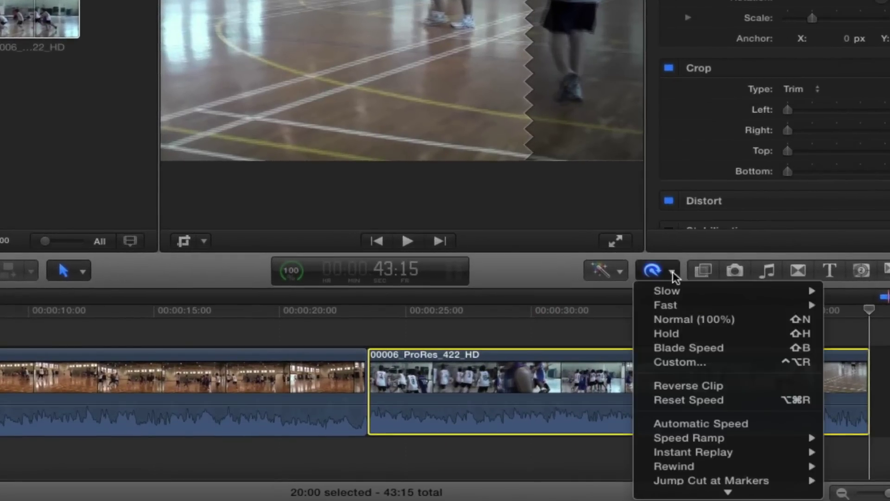
{"action": "mouse_move", "coordinate": [698, 294]}
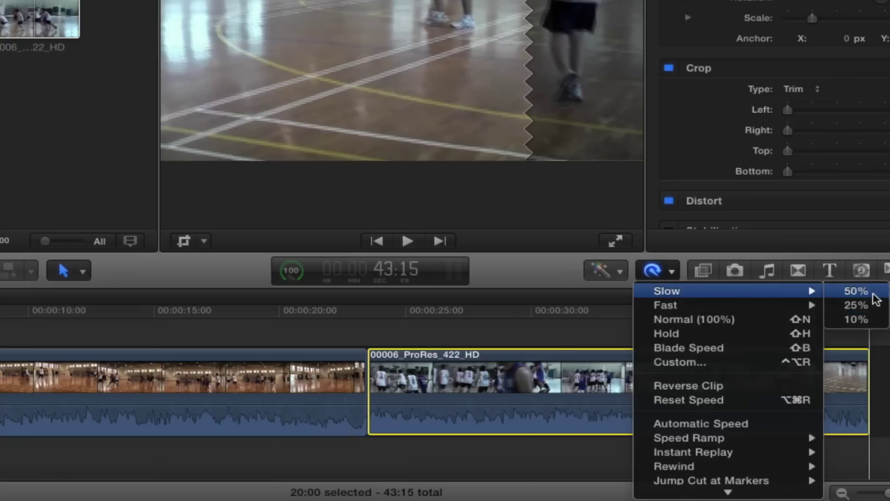
{"action": "mouse_move", "coordinate": [801, 305]}
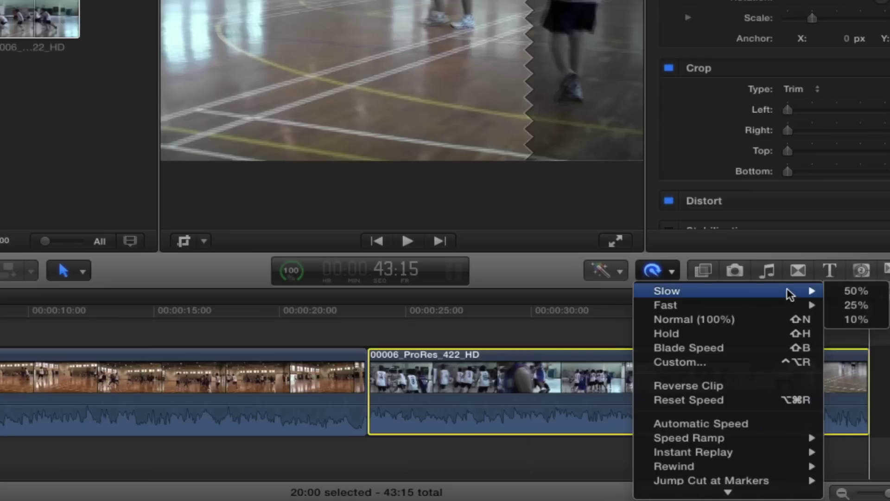
- Slow the 00006 clip to 50%, fit the timeline, and fine-tune it to run 39:28
{"action": "left_click", "coordinate": [874, 293]}
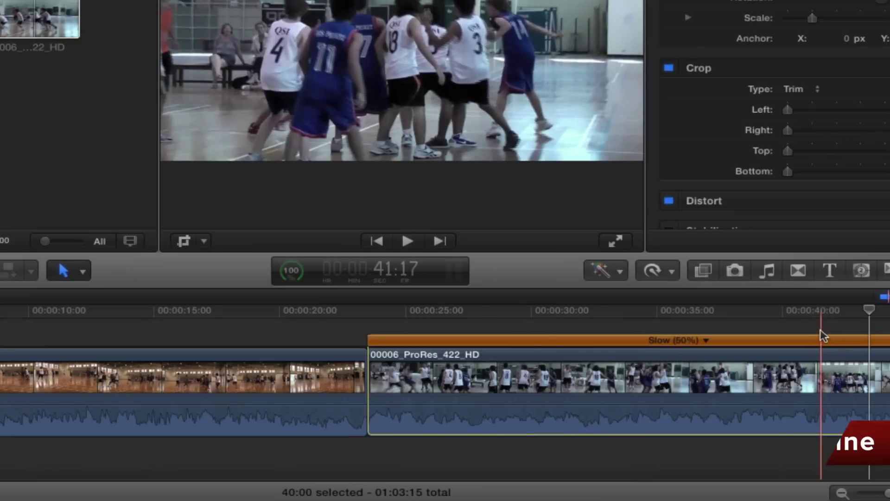
{"action": "key", "text": "shift+z"}
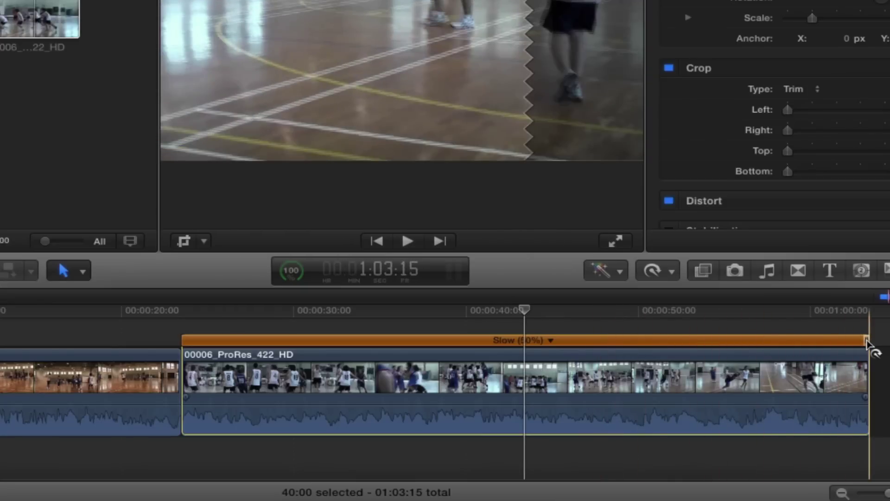
{"action": "mouse_move", "coordinate": [868, 343]}
{"action": "left_mouse_down"}
{"action": "mouse_move", "coordinate": [789, 350]}
{"action": "mouse_move", "coordinate": [889, 353]}
{"action": "mouse_move", "coordinate": [860, 349]}
{"action": "mouse_move", "coordinate": [868, 343]}
{"action": "left_mouse_up"}
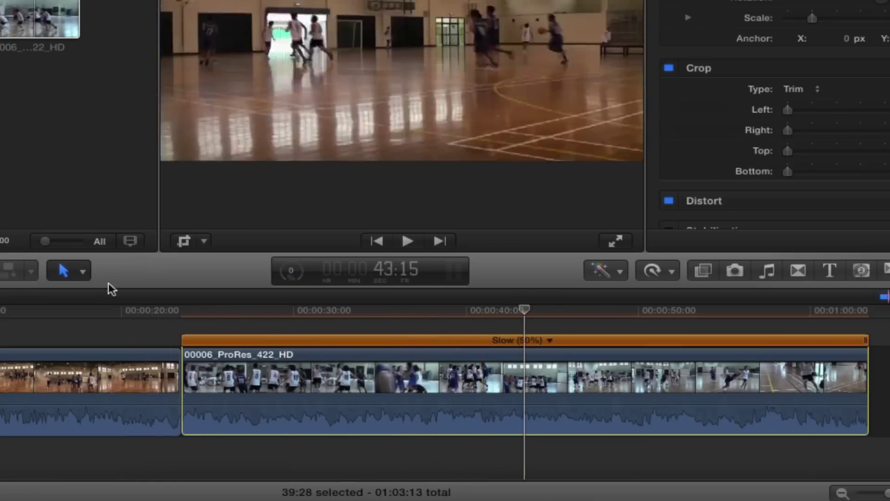
- Mark a four-second range in the middle of the first clip and slow it to 50%
{"action": "left_click", "coordinate": [83, 274]}
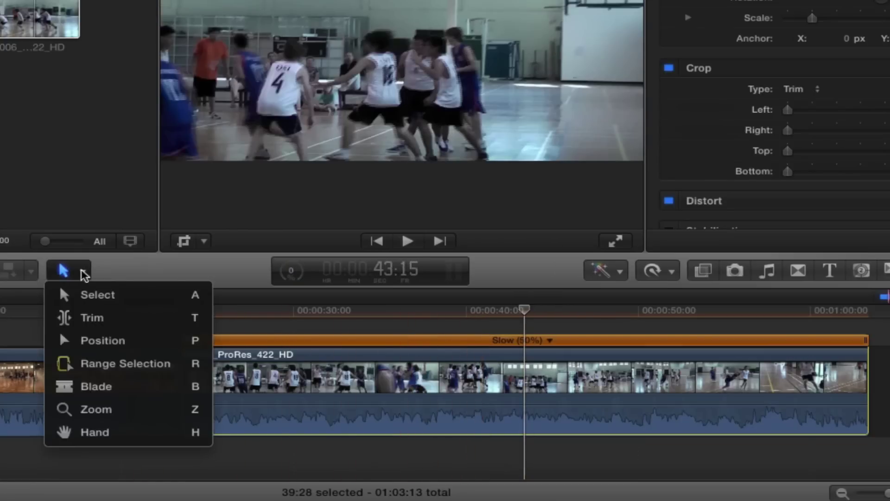
{"action": "left_click", "coordinate": [124, 364]}
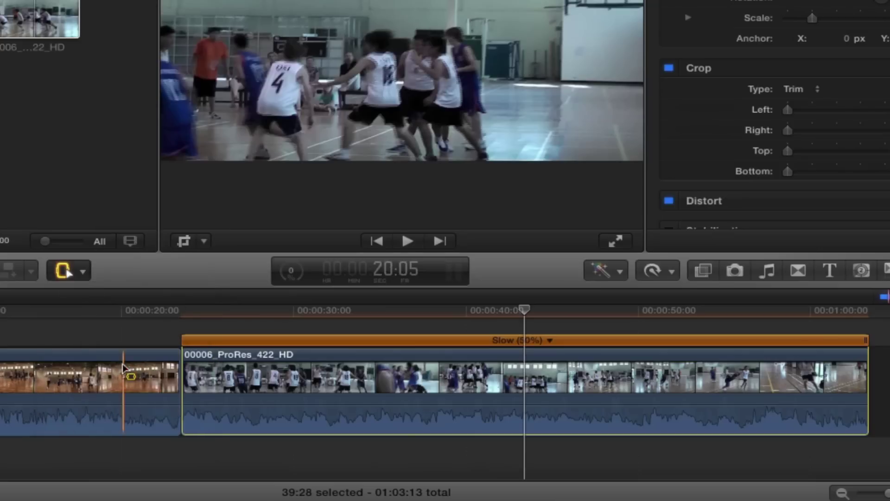
{"action": "left_click_drag", "start_coordinate": [39, 361], "coordinate": [110, 366]}
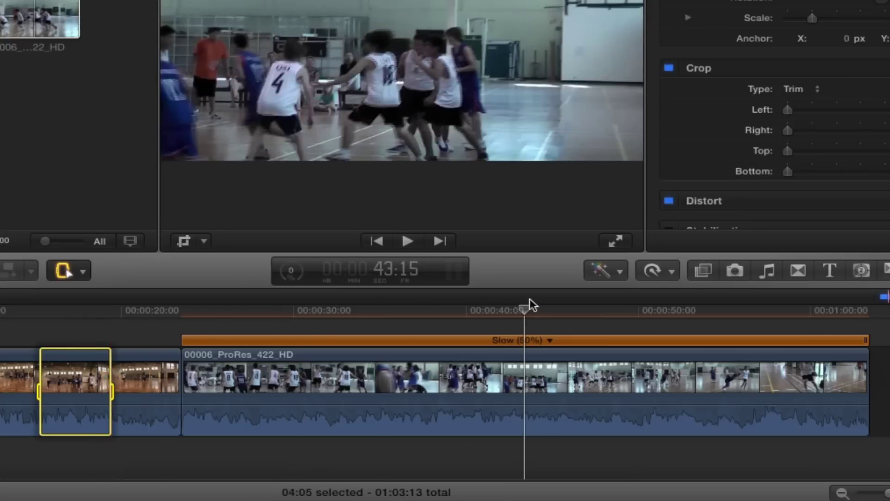
{"action": "left_click", "coordinate": [672, 272]}
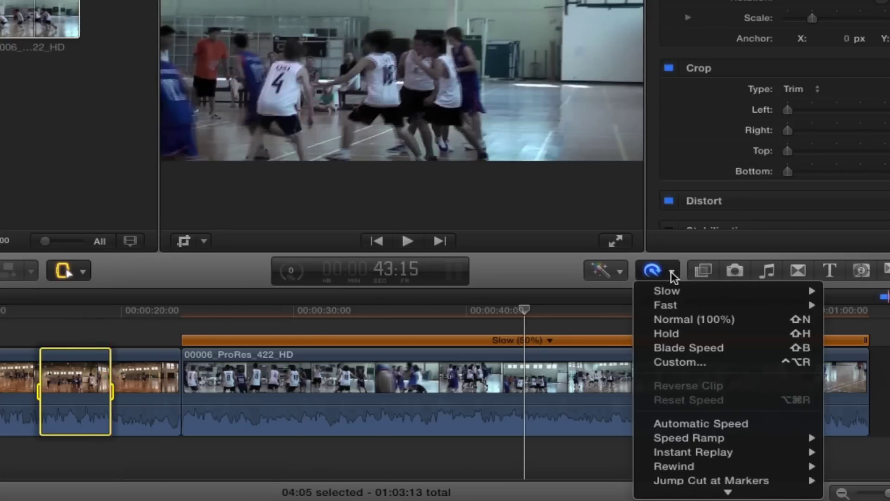
{"action": "mouse_move", "coordinate": [809, 292]}
{"action": "left_click", "coordinate": [855, 292]}
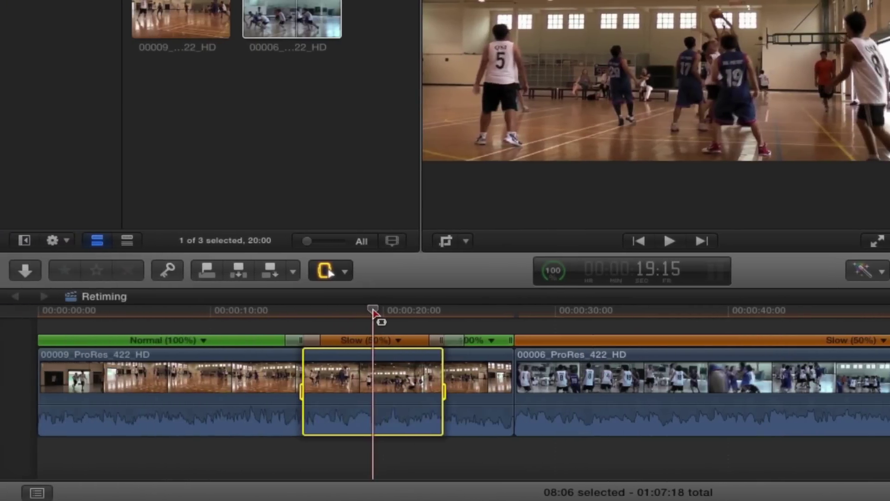
- Zoom in and widen the speed transitions into and out of the slow section
{"action": "key", "text": "super+equal"}
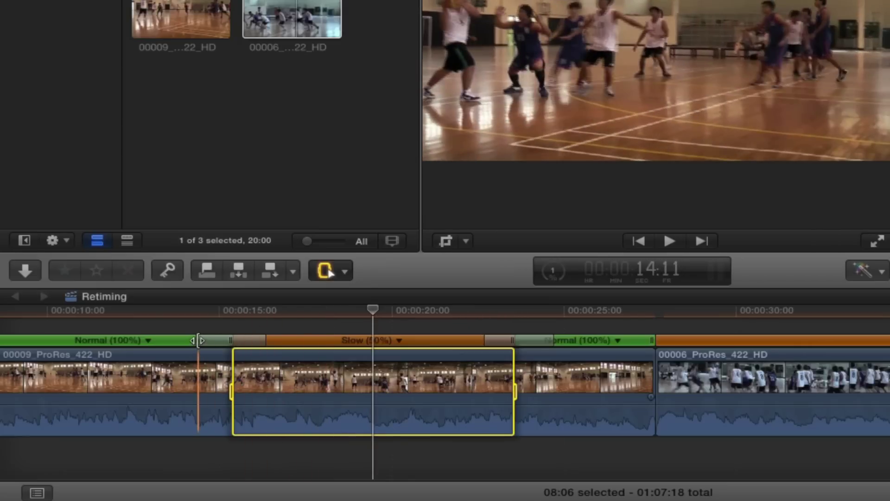
{"action": "key", "text": "a"}
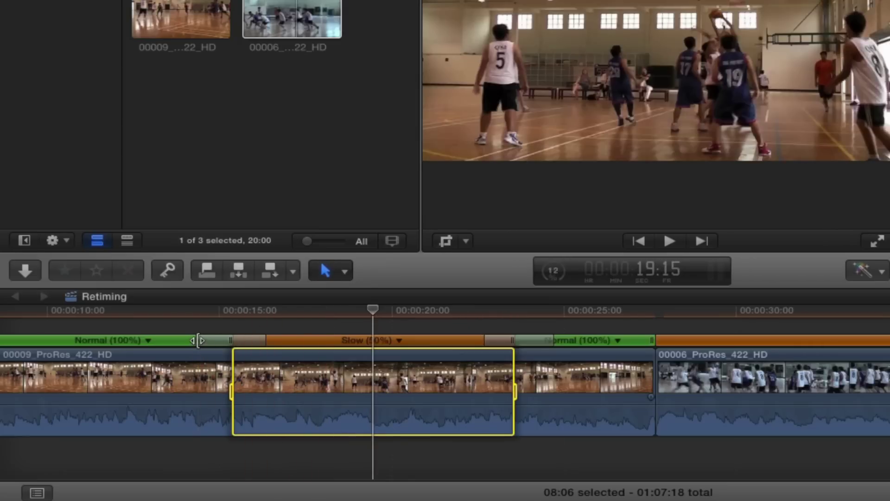
{"action": "mouse_move", "coordinate": [199, 340]}
{"action": "left_mouse_down"}
{"action": "mouse_move", "coordinate": [178, 340]}
{"action": "mouse_move", "coordinate": [202, 340]}
{"action": "left_mouse_up"}
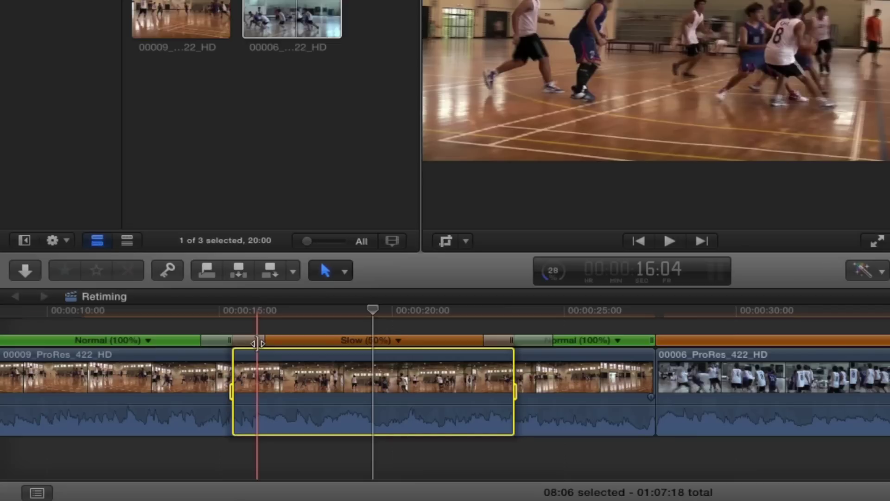
{"action": "mouse_move", "coordinate": [257, 343]}
{"action": "left_mouse_down"}
{"action": "mouse_move", "coordinate": [292, 342]}
{"action": "mouse_move", "coordinate": [245, 343]}
{"action": "mouse_move", "coordinate": [260, 343]}
{"action": "left_mouse_up"}
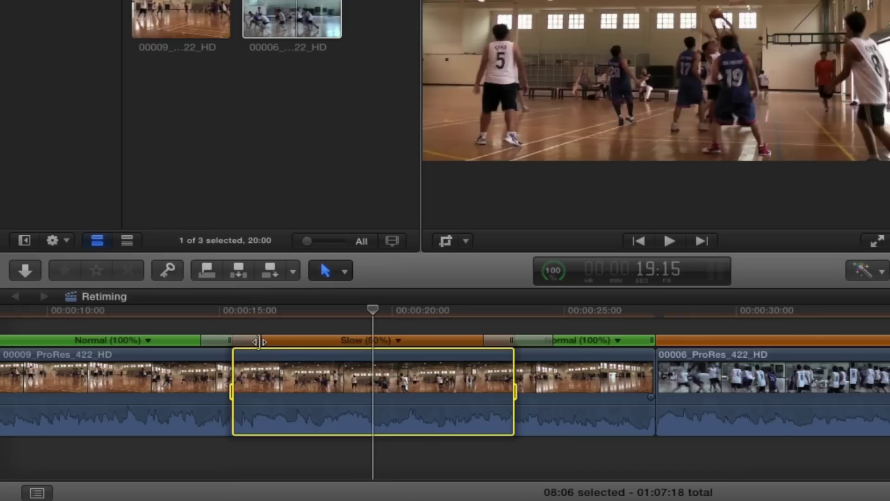
{"action": "key", "text": "super+z"}
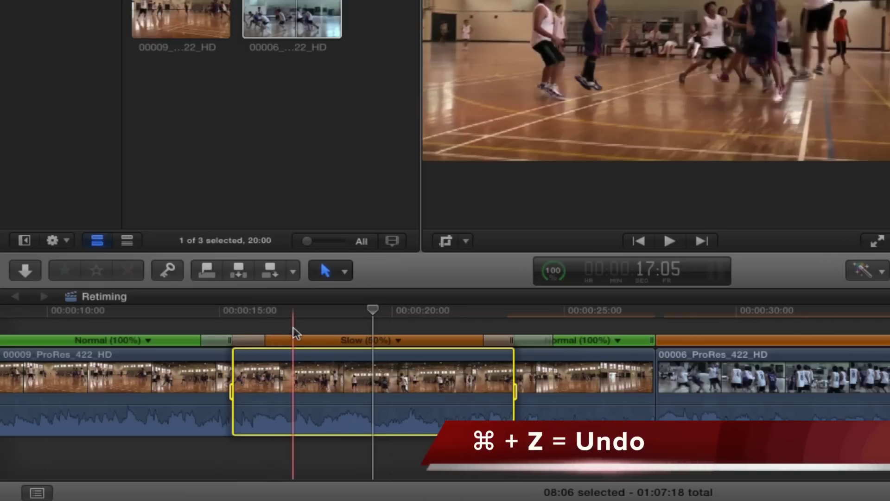
{"action": "key", "text": "super+z"}
{"action": "key", "text": "super+z"}
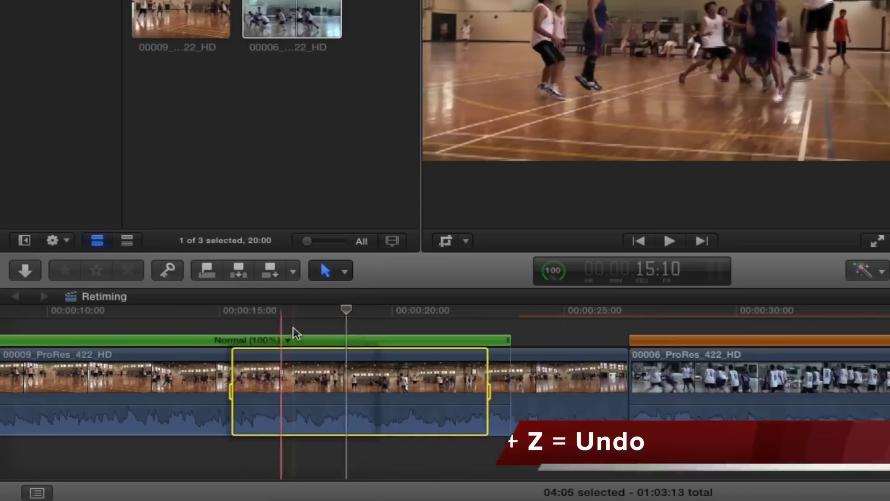
{"action": "key", "text": "super+z"}
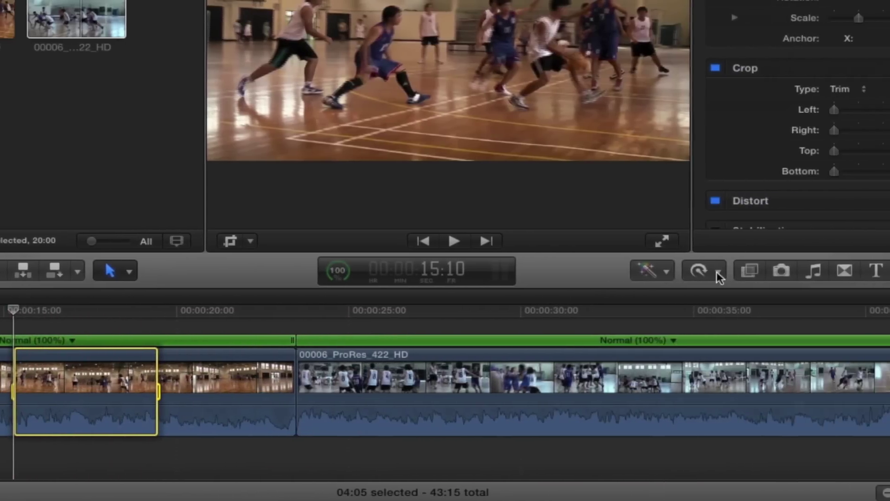
{"action": "left_click", "coordinate": [711, 271]}
{"action": "mouse_move", "coordinate": [723, 289]}
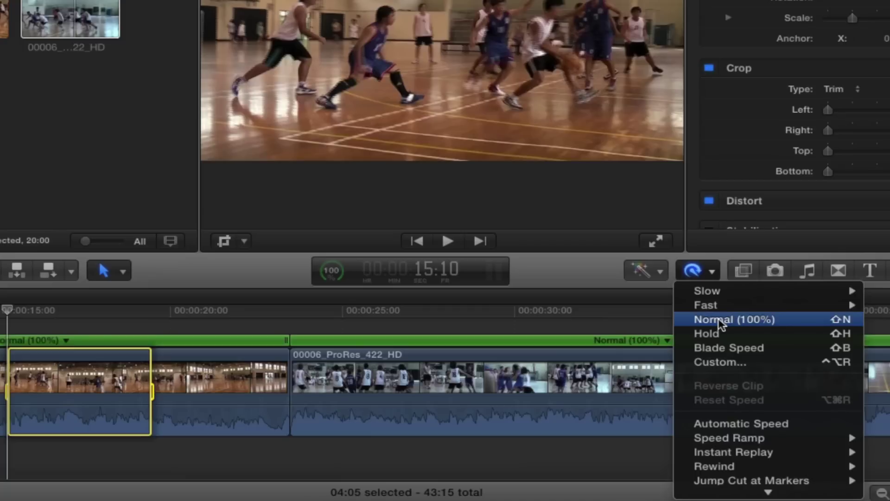
{"action": "left_click", "coordinate": [556, 357]}
{"action": "left_click", "coordinate": [556, 358]}
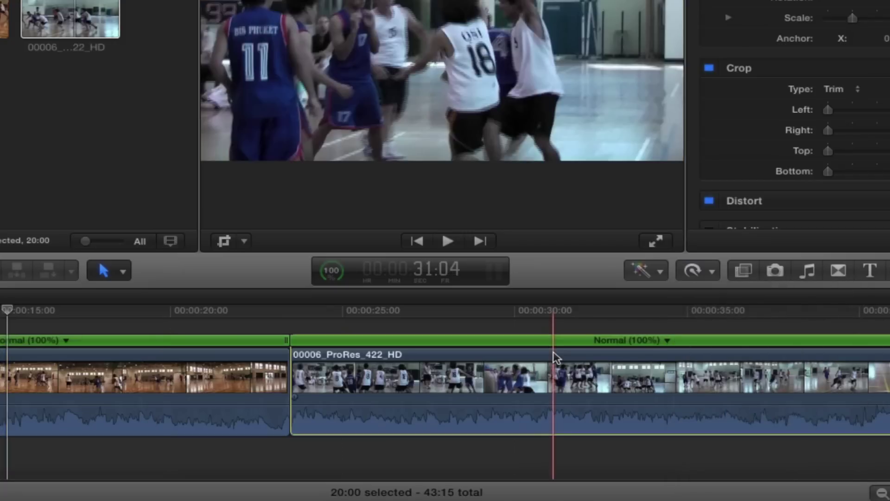
{"action": "left_click", "coordinate": [712, 273]}
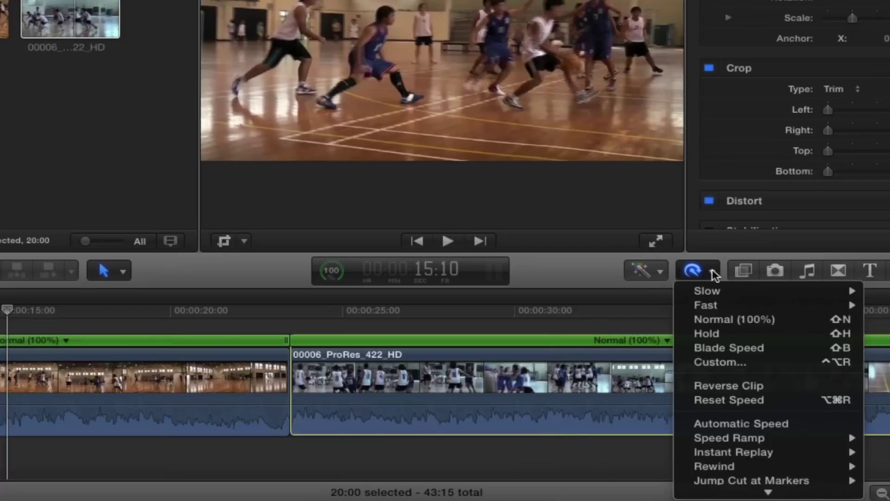
{"action": "left_click", "coordinate": [717, 334]}
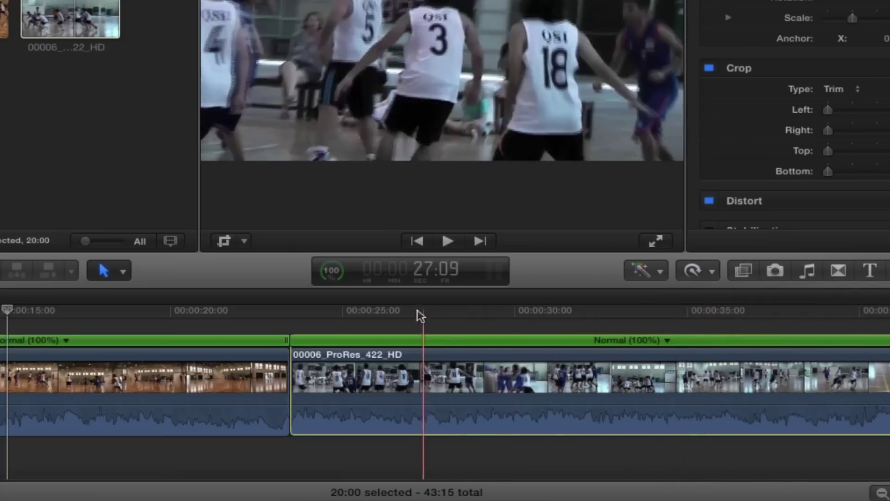
{"action": "left_click", "coordinate": [416, 311]}
{"action": "key", "text": "space"}
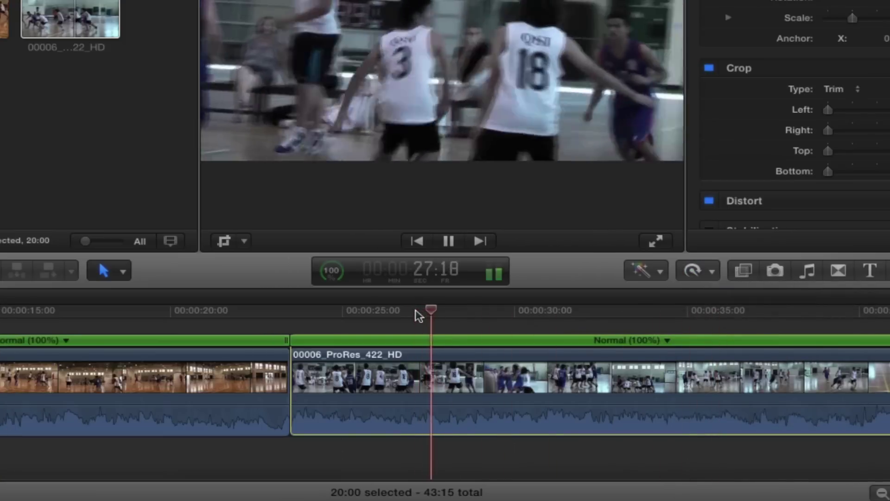
{"action": "key", "text": "space"}
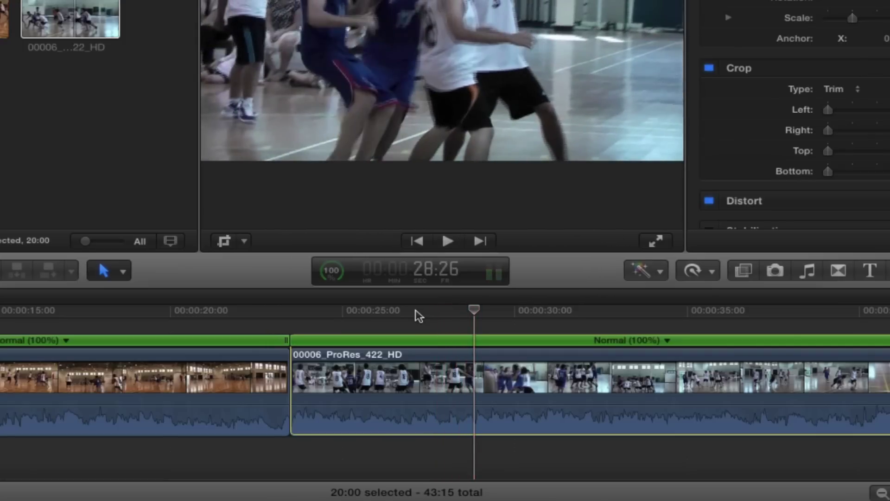
{"action": "key", "text": "r"}
{"action": "left_click_drag", "start_coordinate": [434, 367], "coordinate": [533, 357]}
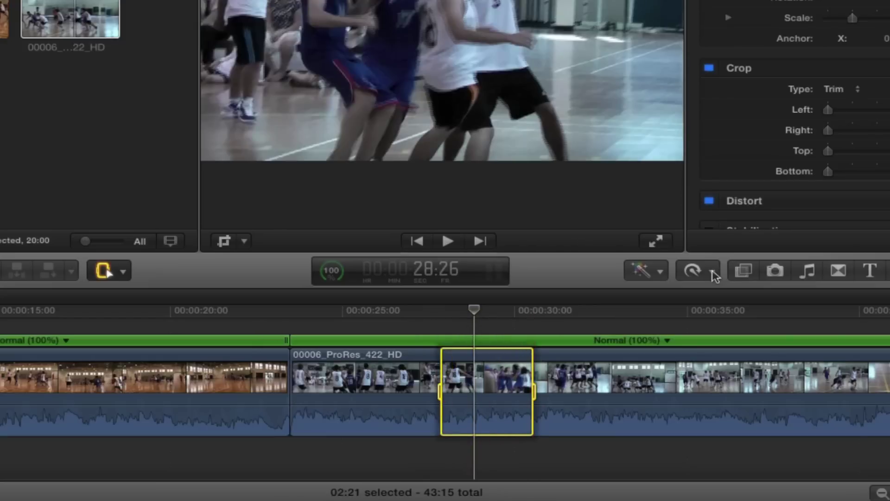
{"action": "left_click", "coordinate": [713, 273]}
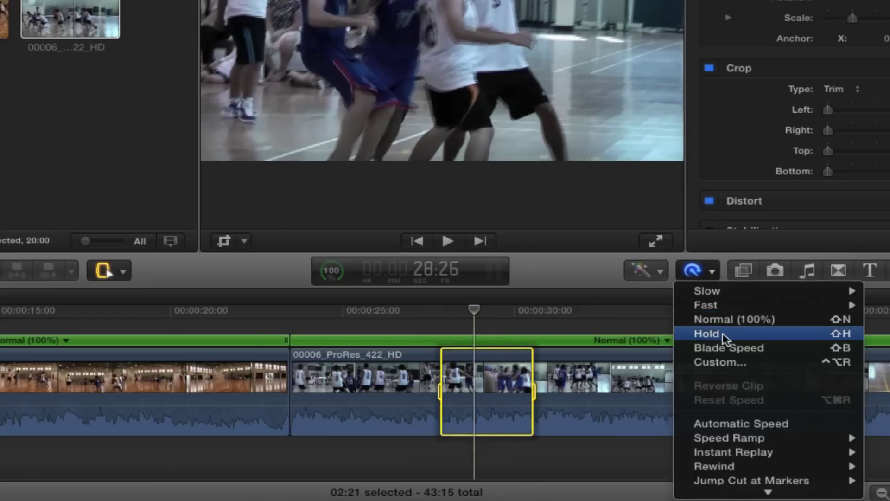
{"action": "left_click", "coordinate": [722, 333]}
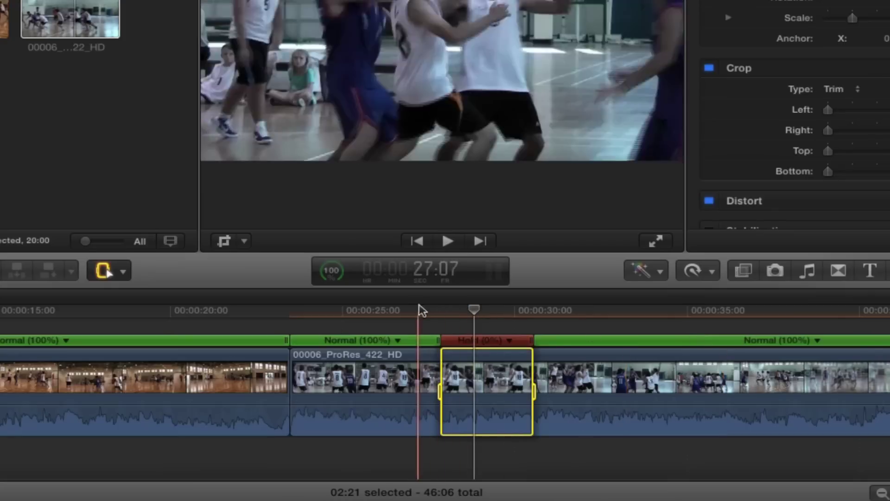
{"action": "left_click", "coordinate": [425, 311]}
{"action": "key", "text": "space"}
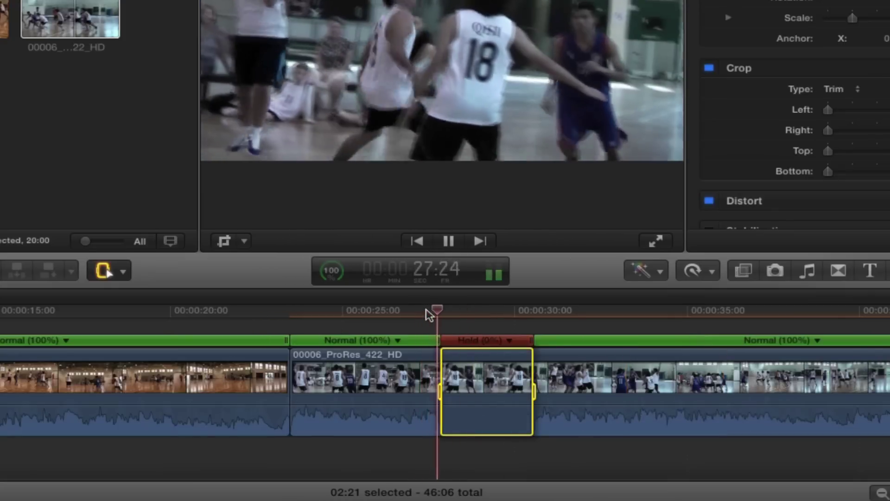
{"action": "key", "text": "space"}
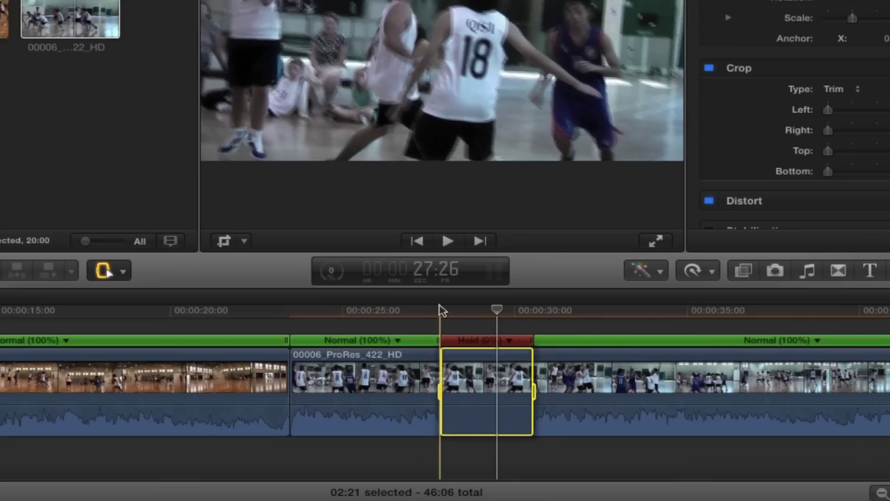
{"action": "key", "text": "space"}
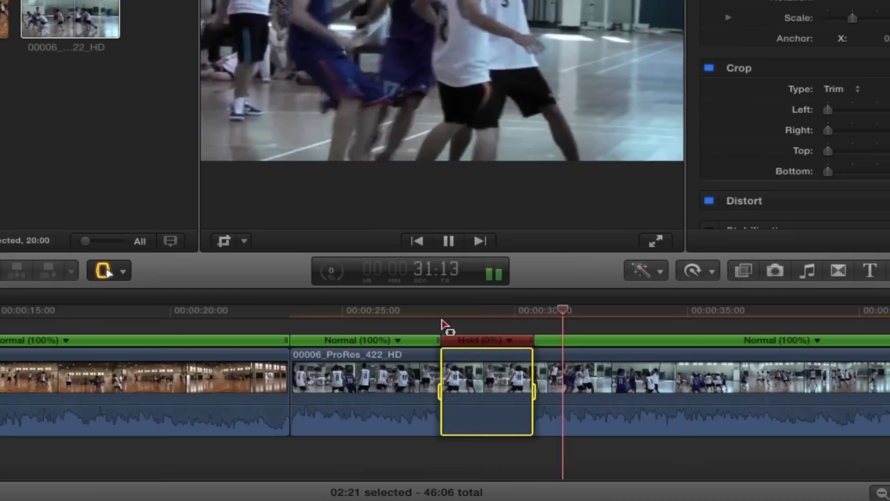
{"action": "key", "text": "space"}
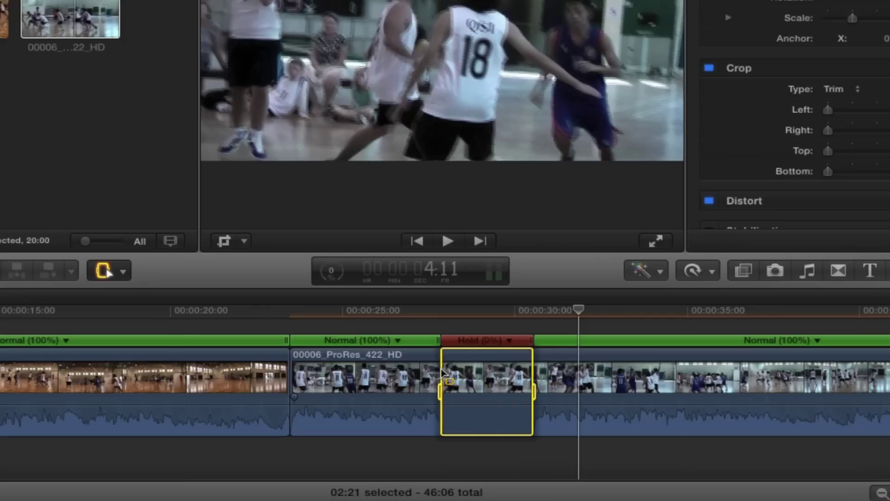
{"action": "key", "text": "a"}
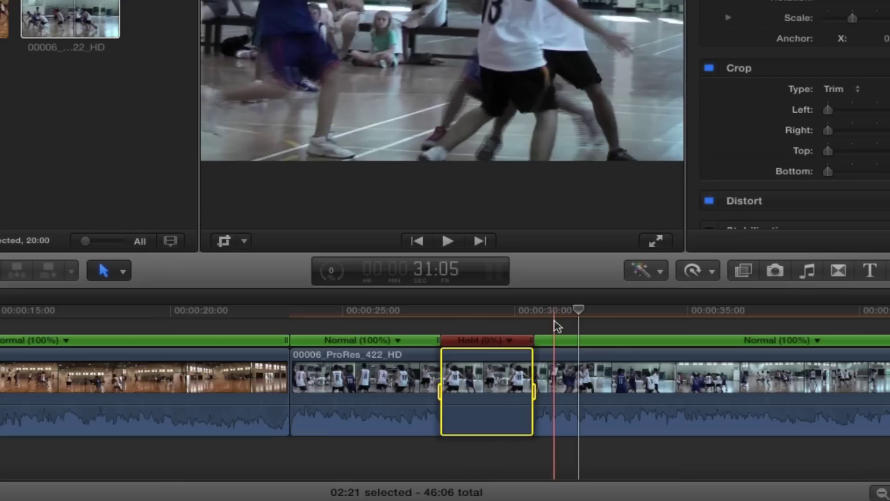
{"action": "key", "text": "super+z"}
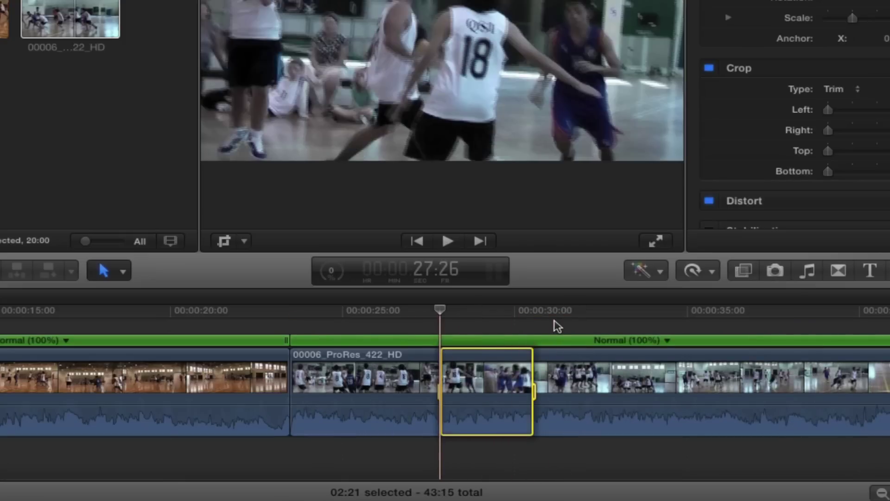
{"action": "left_click", "coordinate": [561, 327]}
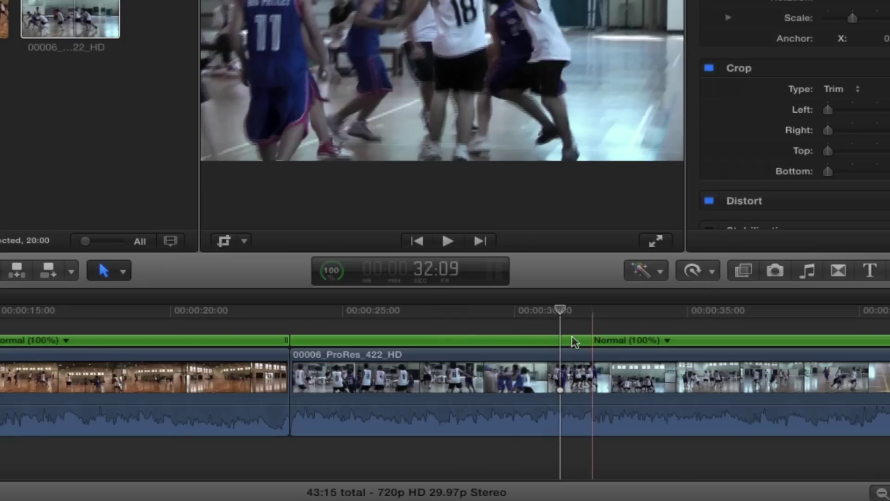
{"action": "left_click", "coordinate": [521, 355]}
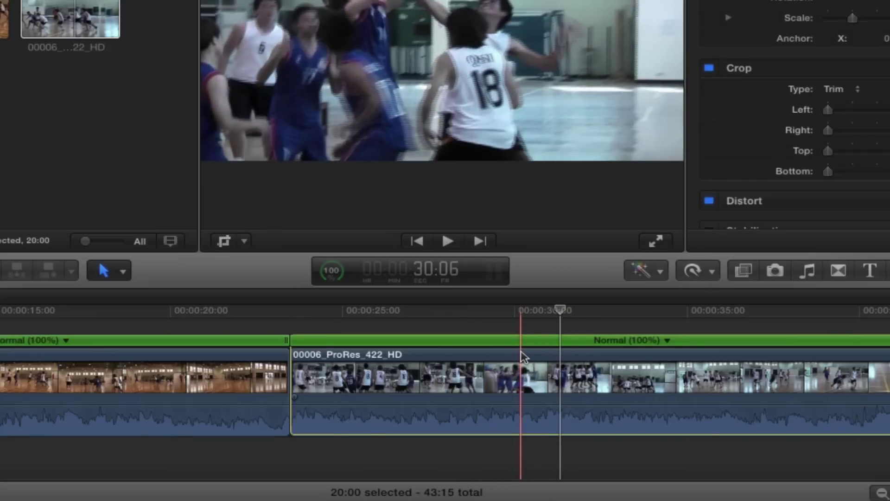
{"action": "left_click", "coordinate": [713, 273]}
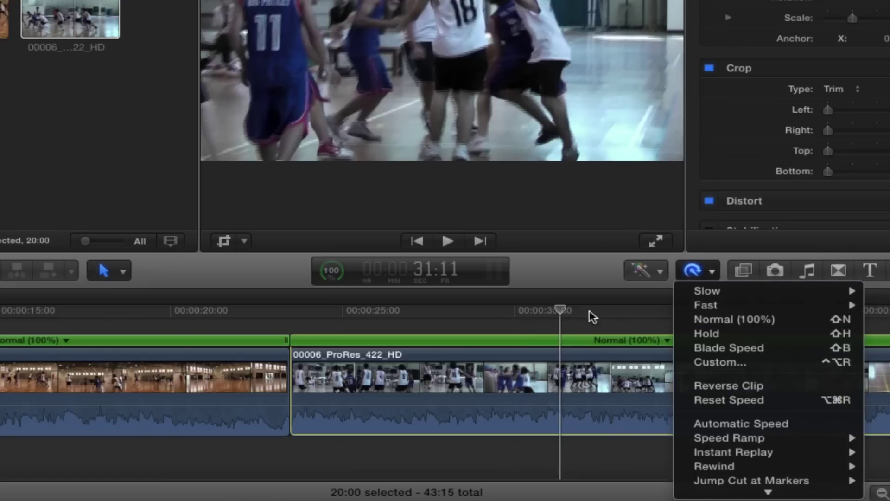
{"action": "left_click", "coordinate": [584, 272]}
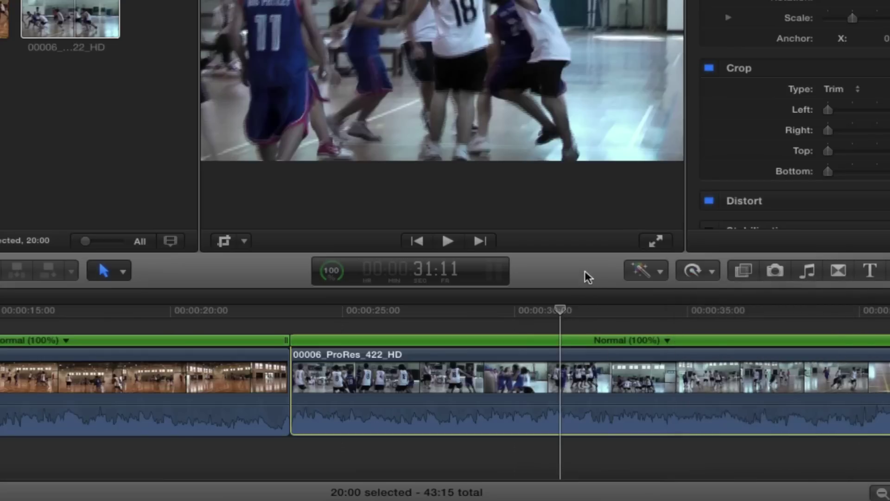
{"action": "key", "text": "r"}
- Mark a 01:18 range near 27 seconds and check that Reverse Clip is unavailable
{"action": "left_click_drag", "start_coordinate": [430, 357], "coordinate": [485, 358]}
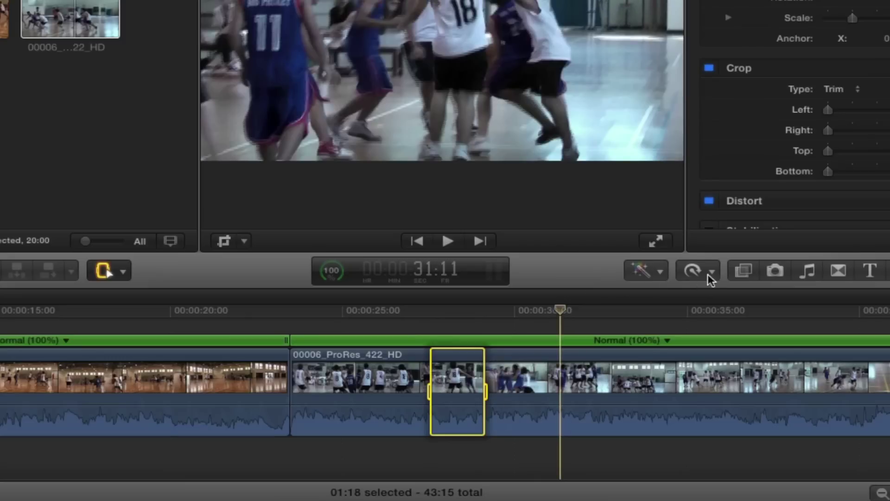
{"action": "left_click", "coordinate": [709, 274]}
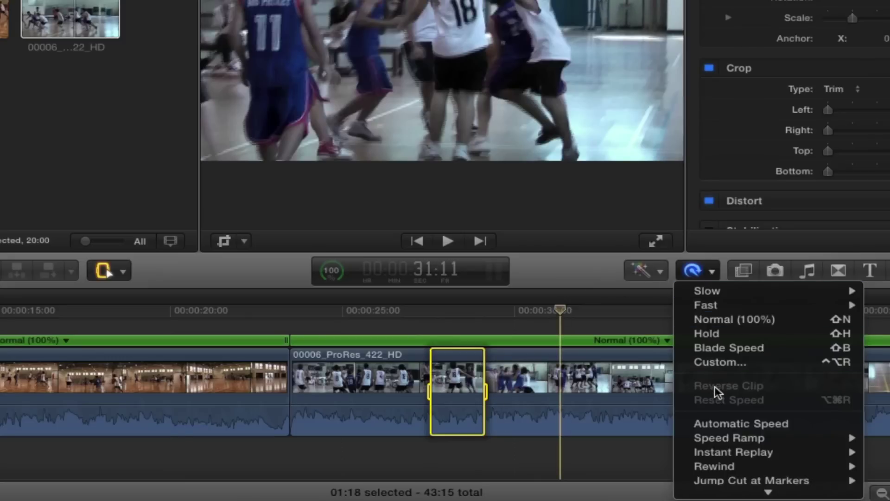
{"action": "left_click", "coordinate": [582, 273]}
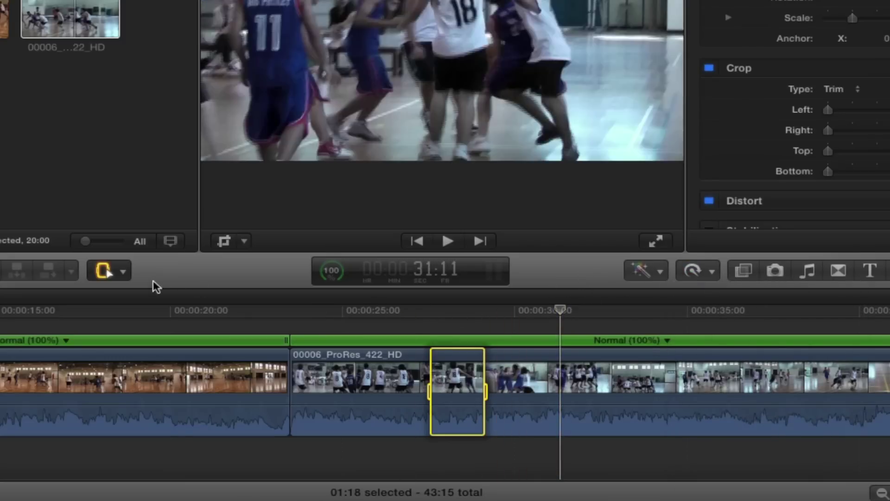
- Blade the 00006 clip at the start and end of the short range
{"action": "left_click", "coordinate": [124, 274]}
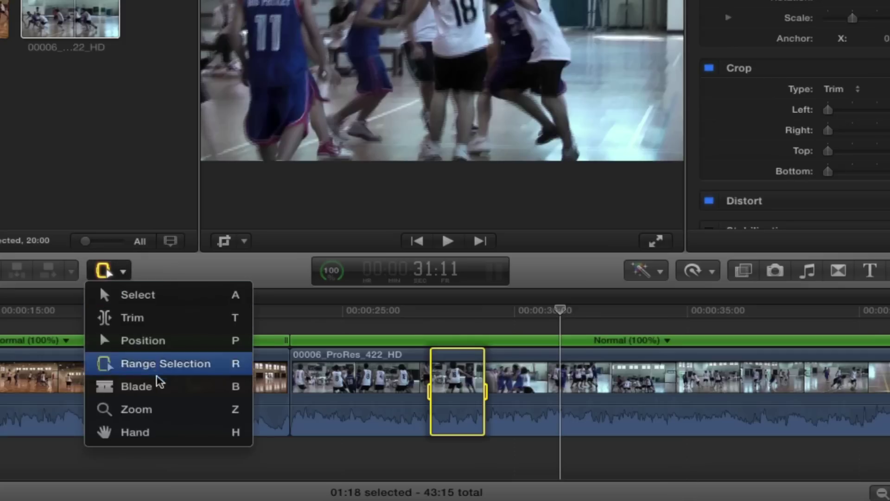
{"action": "left_click", "coordinate": [176, 395]}
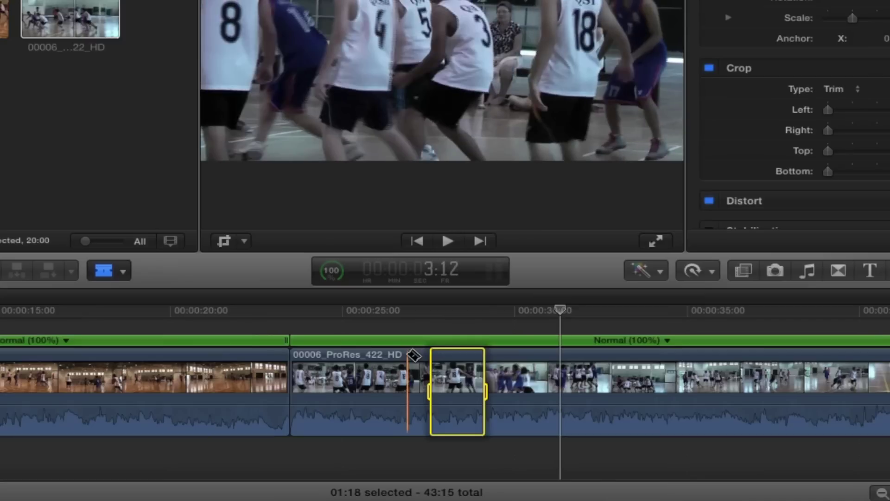
{"action": "left_click", "coordinate": [408, 355]}
{"action": "left_click", "coordinate": [487, 355]}
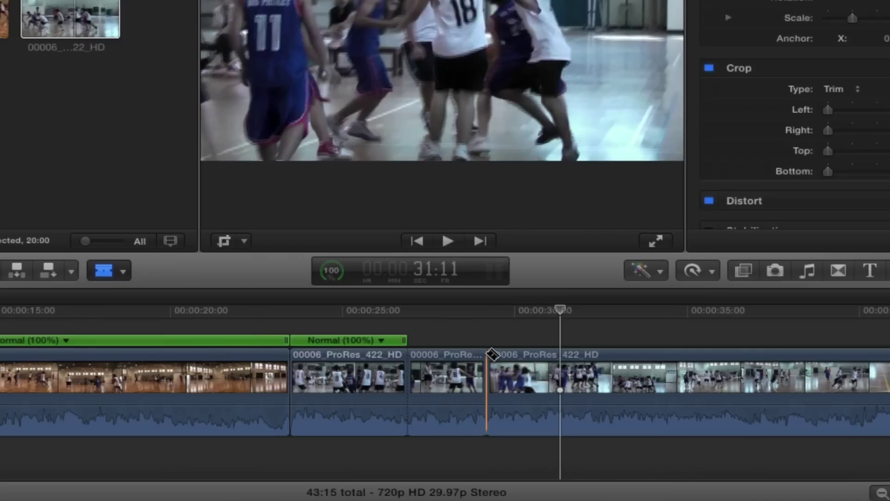
- Copy the short middle piece and paste a duplicate right after it, then select the original
{"action": "key", "text": "a"}
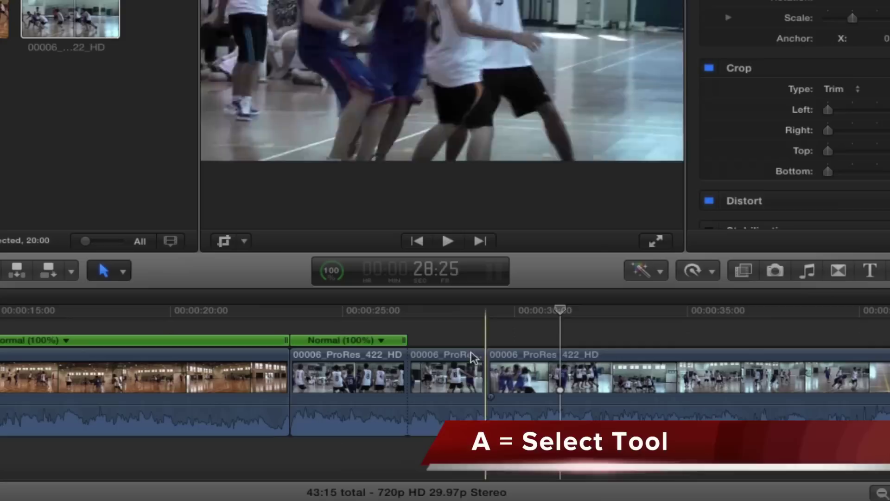
{"action": "left_click", "coordinate": [460, 358]}
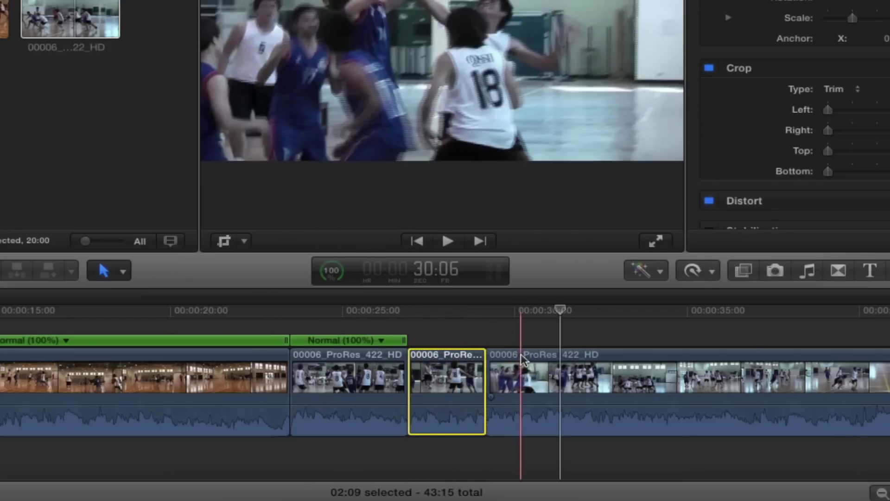
{"action": "left_click", "coordinate": [455, 314]}
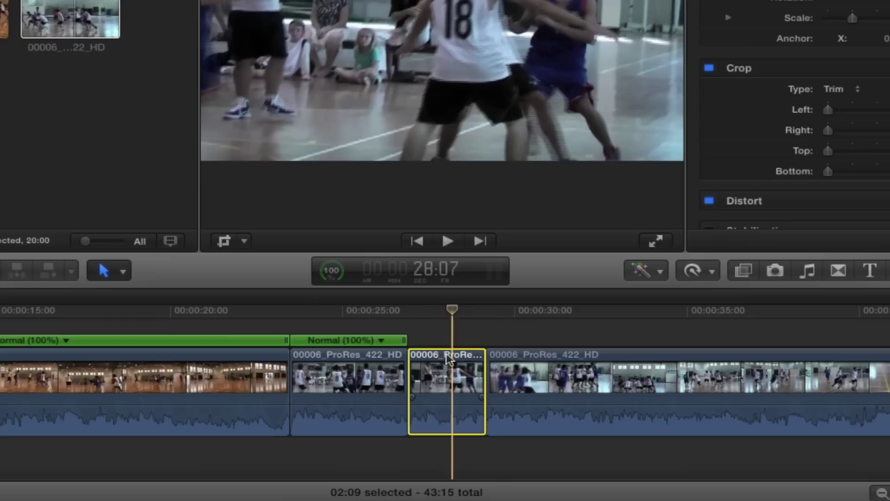
{"action": "key", "text": "super+c"}
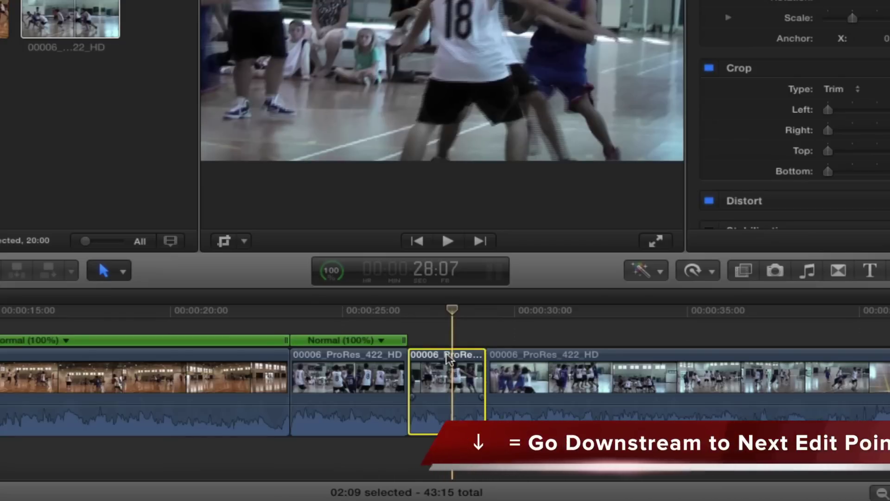
{"action": "key", "text": "Down"}
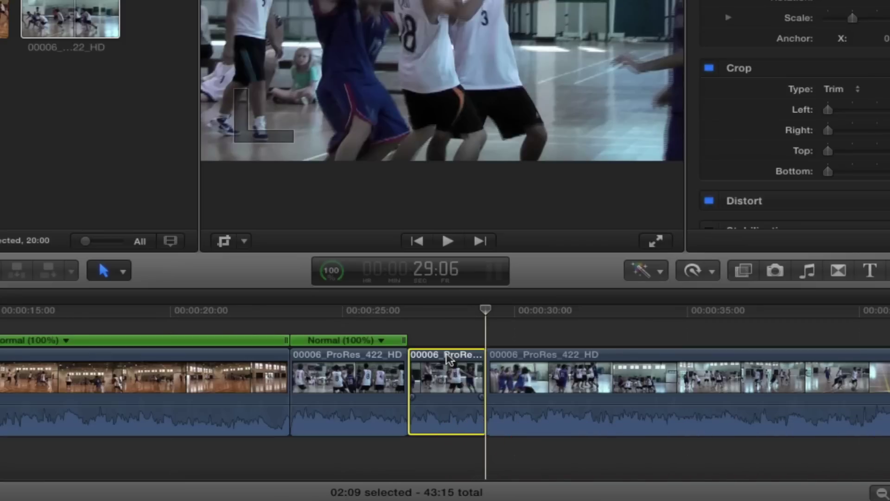
{"action": "key", "text": "super+v"}
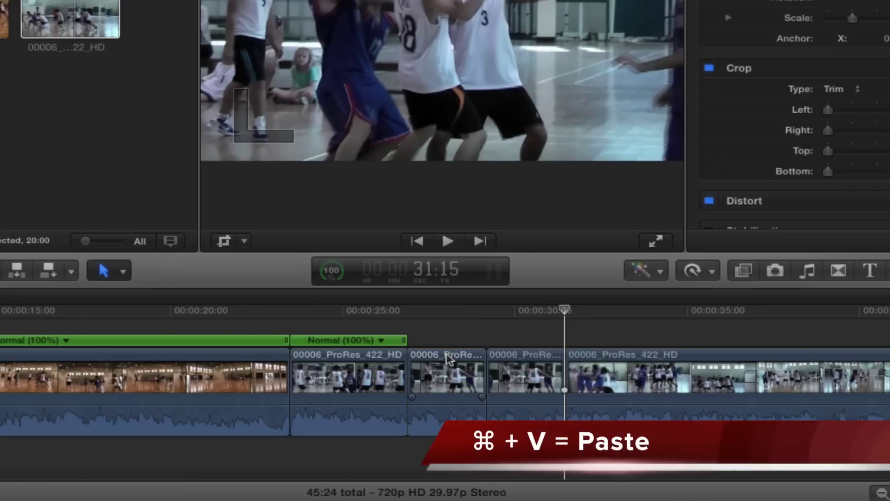
{"action": "left_click", "coordinate": [451, 373]}
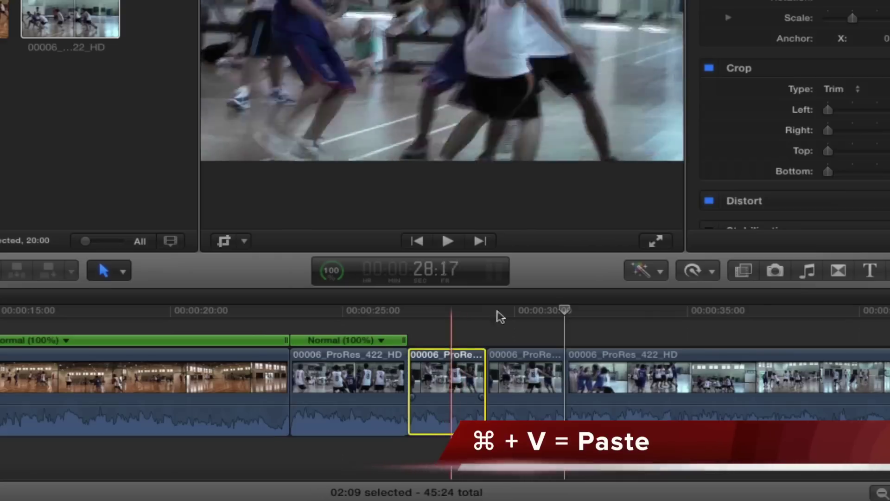
- Reverse the first short clip to -100% and play it back from just before it
{"action": "left_click", "coordinate": [711, 274]}
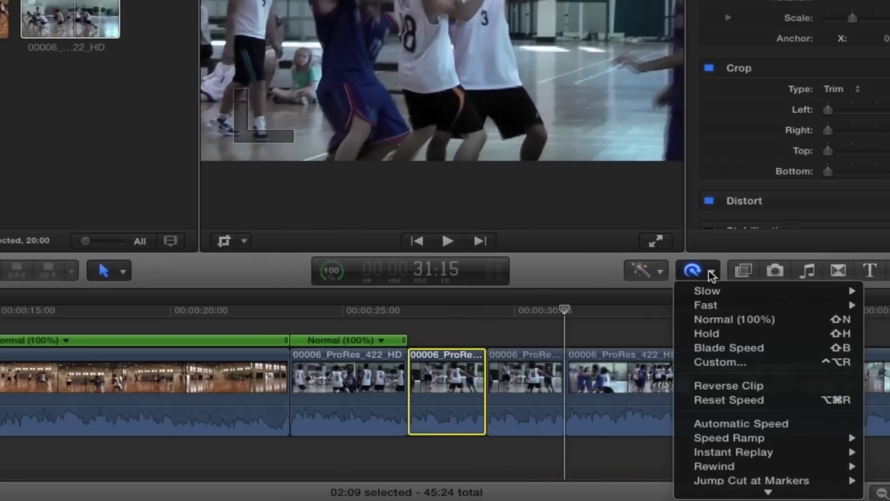
{"action": "left_click", "coordinate": [720, 386]}
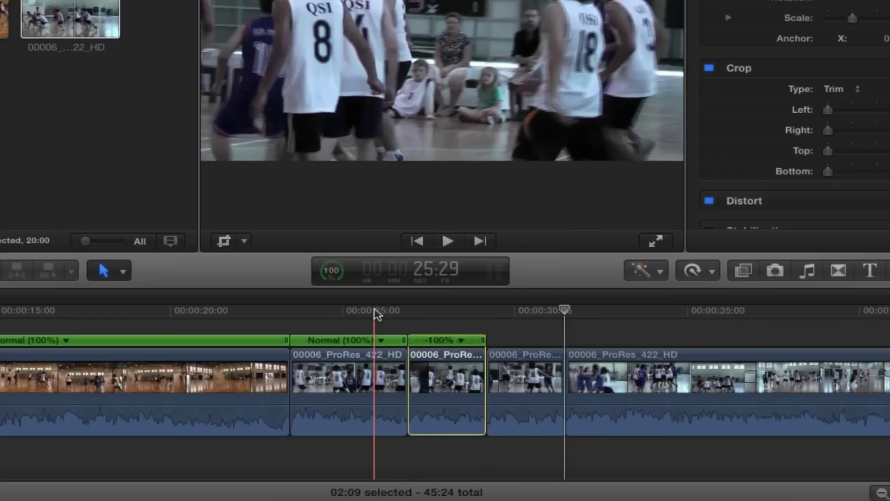
{"action": "left_click", "coordinate": [376, 309]}
{"action": "key", "text": "space"}
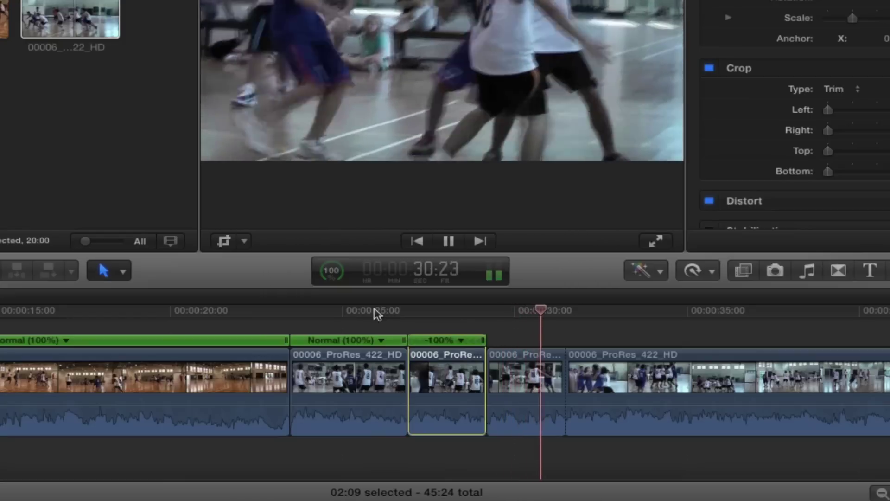
{"action": "key", "text": "space"}
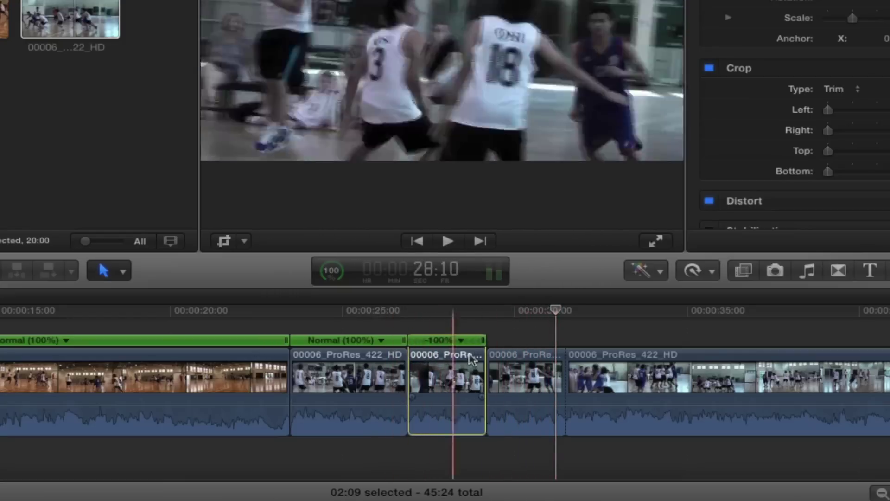
- Set the forward copy after the reversed clip to Slow 50%, making it 04:18 long
{"action": "left_click", "coordinate": [530, 357]}
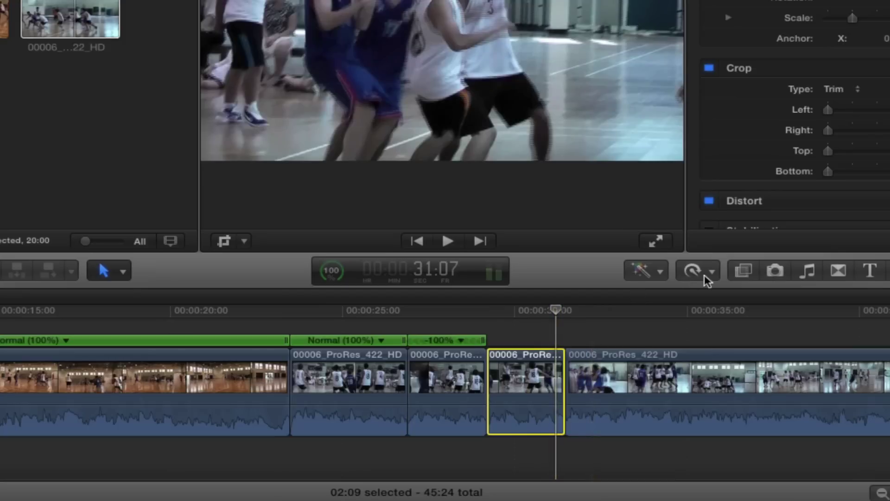
{"action": "left_click", "coordinate": [711, 274]}
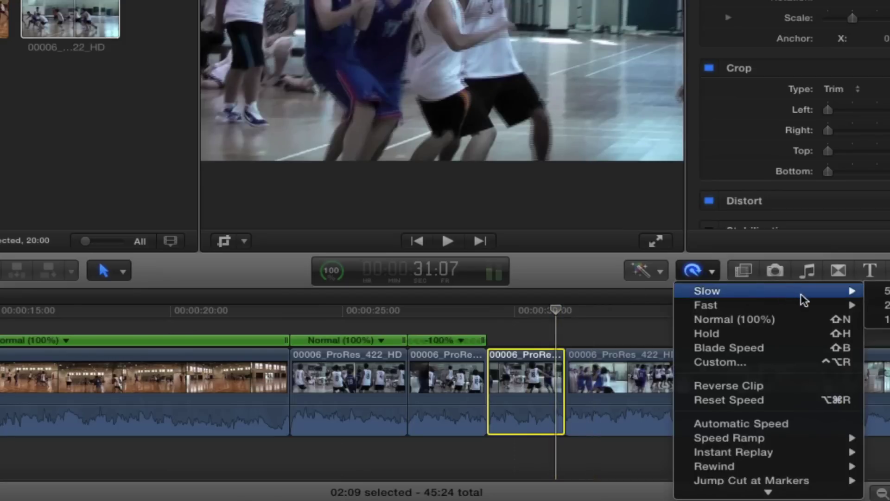
{"action": "mouse_move", "coordinate": [820, 293]}
{"action": "left_click", "coordinate": [878, 291]}
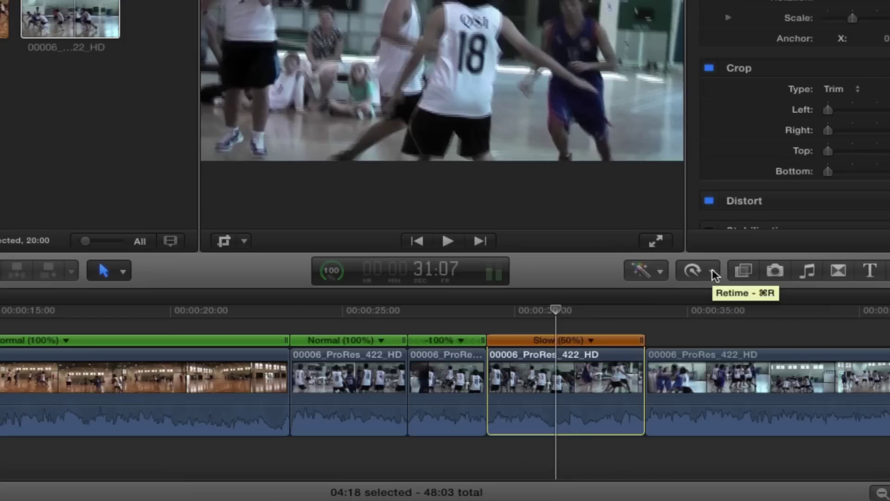
- Uncheck Preserve Pitch in the Retime menu for the 50% slowed copy
{"action": "left_click", "coordinate": [713, 273]}
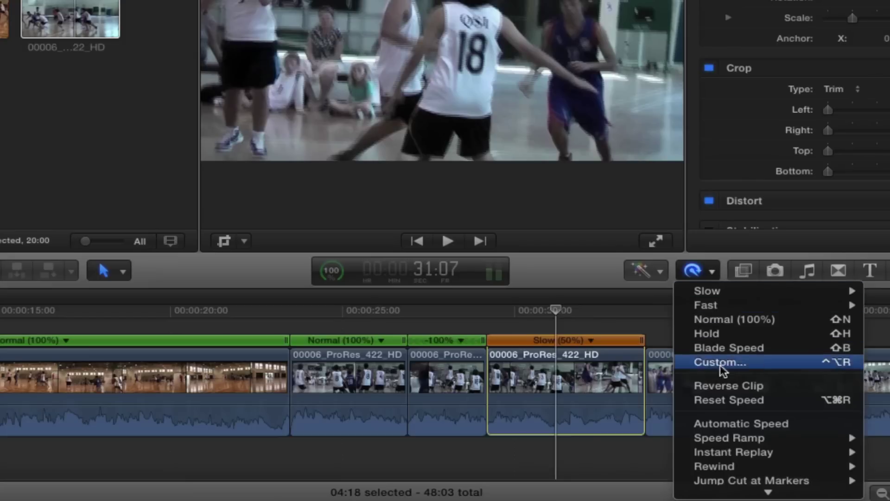
{"action": "scroll", "coordinate": [741, 452], "scroll_direction": "down", "scroll_amount": 2}
{"action": "scroll", "coordinate": [742, 455], "scroll_direction": "down", "scroll_amount": 2}
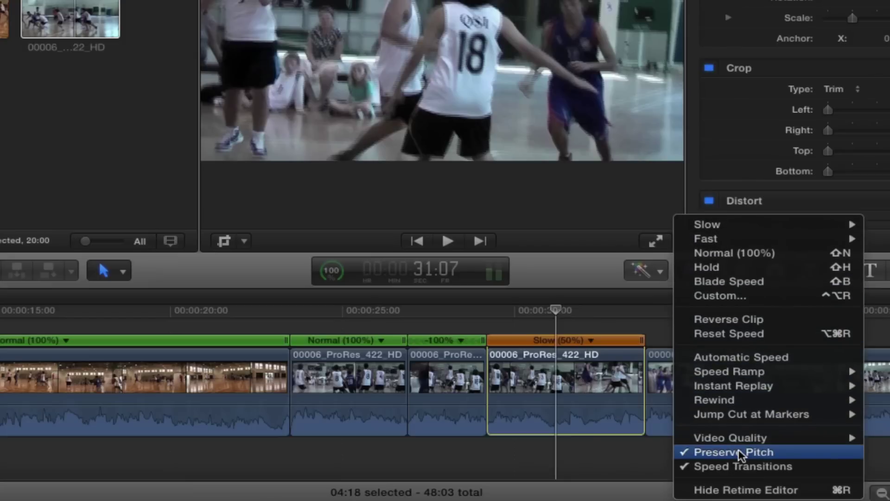
{"action": "left_click", "coordinate": [697, 455]}
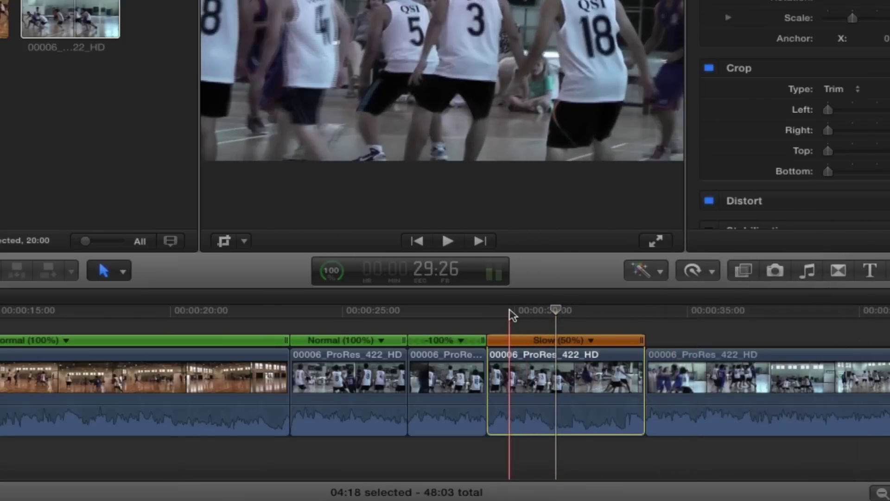
- Play the slowed copy from about 29:26 twice to hear the unpreserved pitch
{"action": "left_click", "coordinate": [509, 313]}
{"action": "key", "text": "space"}
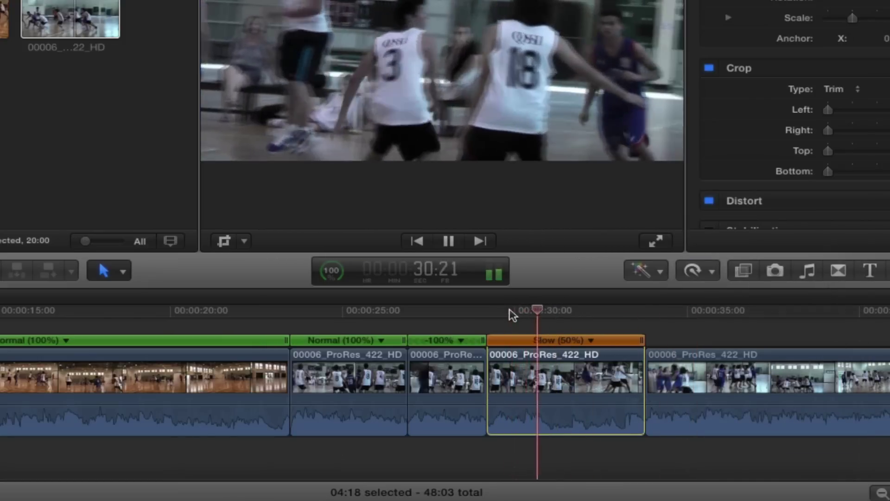
{"action": "key", "text": "space"}
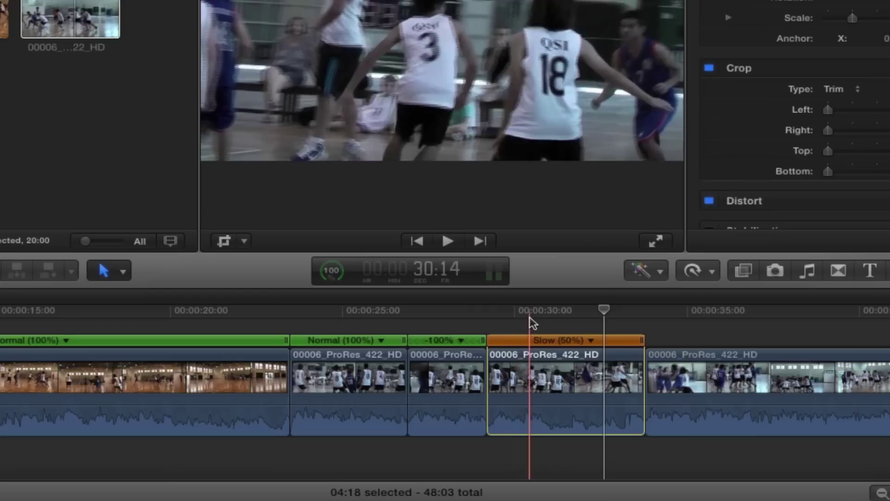
{"action": "key", "text": "space"}
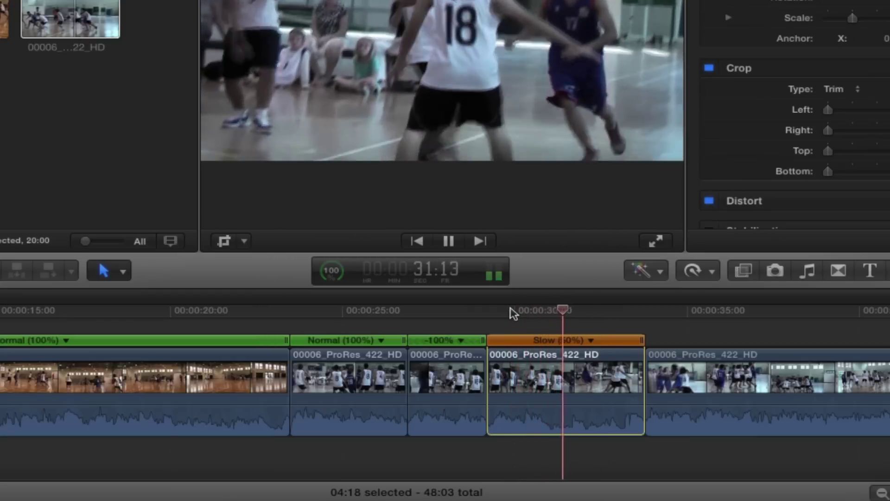
{"action": "key", "text": "space"}
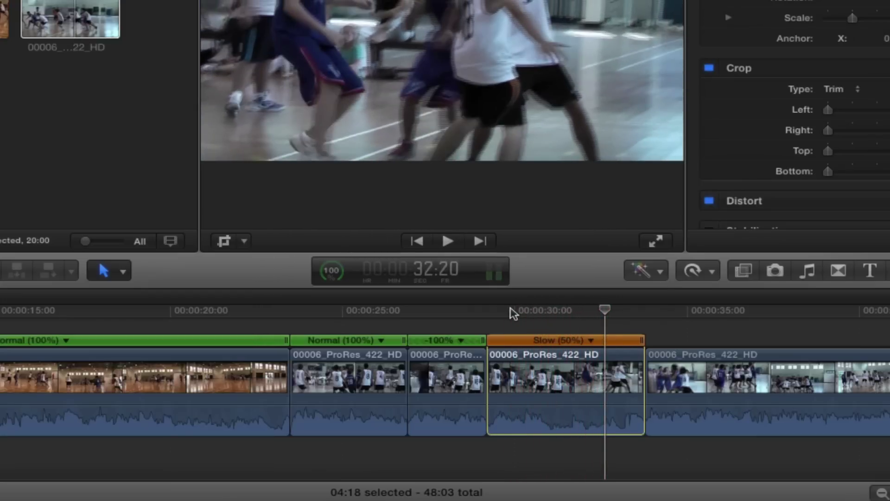
{"action": "left_click", "coordinate": [712, 270]}
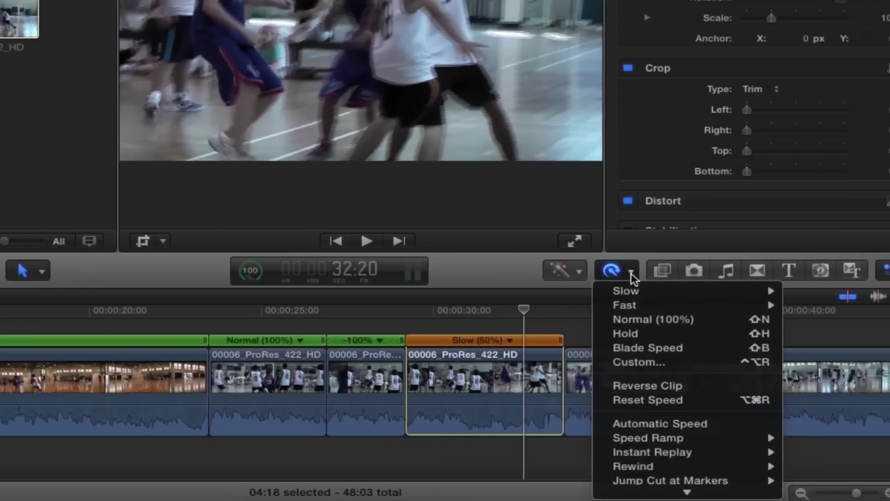
{"action": "scroll", "coordinate": [598, 387], "scroll_direction": "down", "scroll_amount": 5}
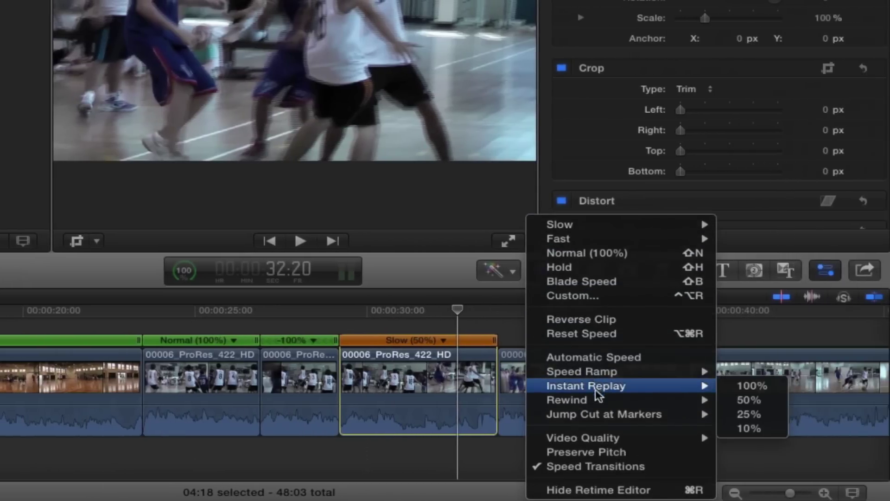
{"action": "mouse_move", "coordinate": [644, 436]}
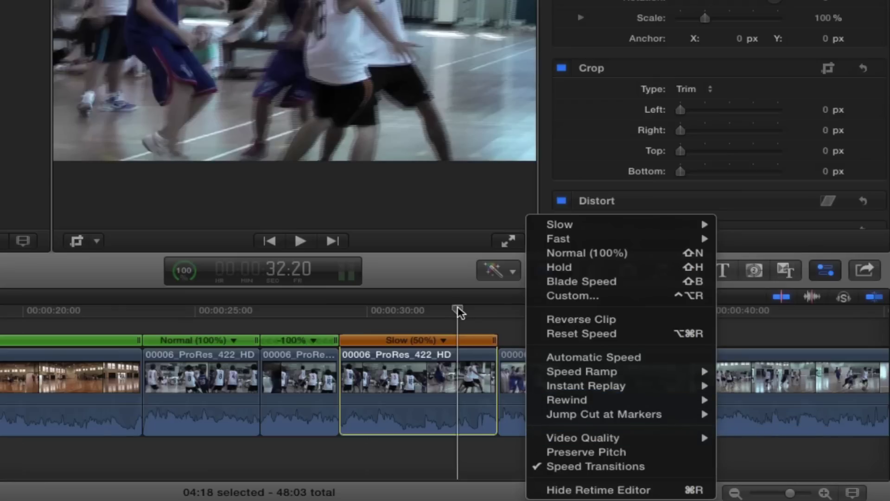
{"action": "left_click", "coordinate": [458, 312]}
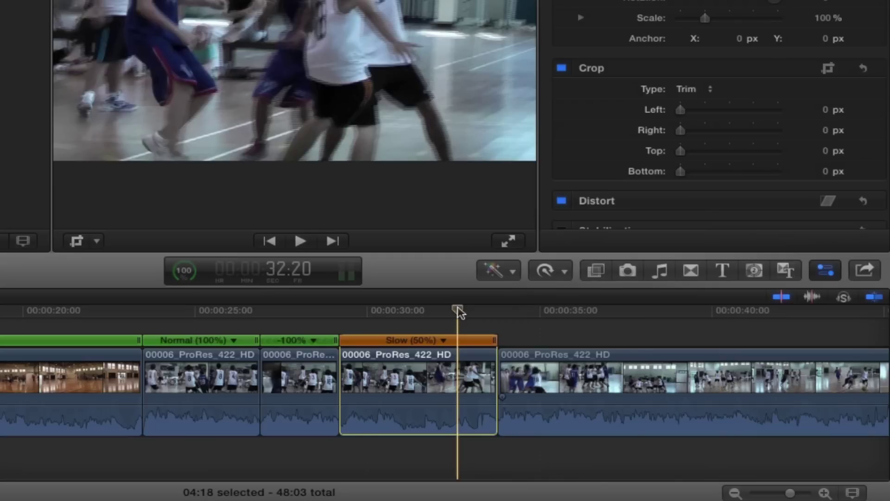
{"action": "left_click", "coordinate": [566, 273]}
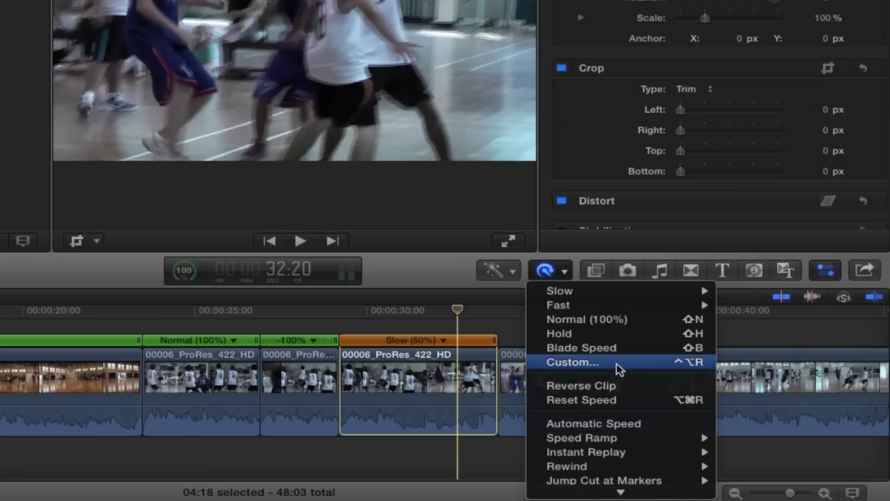
{"action": "scroll", "coordinate": [616, 363], "scroll_direction": "down", "scroll_amount": 3}
{"action": "mouse_move", "coordinate": [618, 370]}
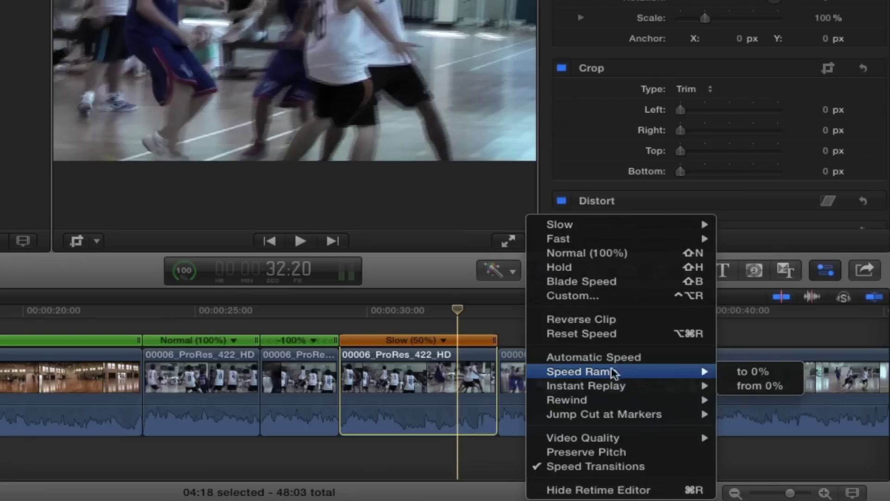
{"action": "left_click", "coordinate": [429, 271]}
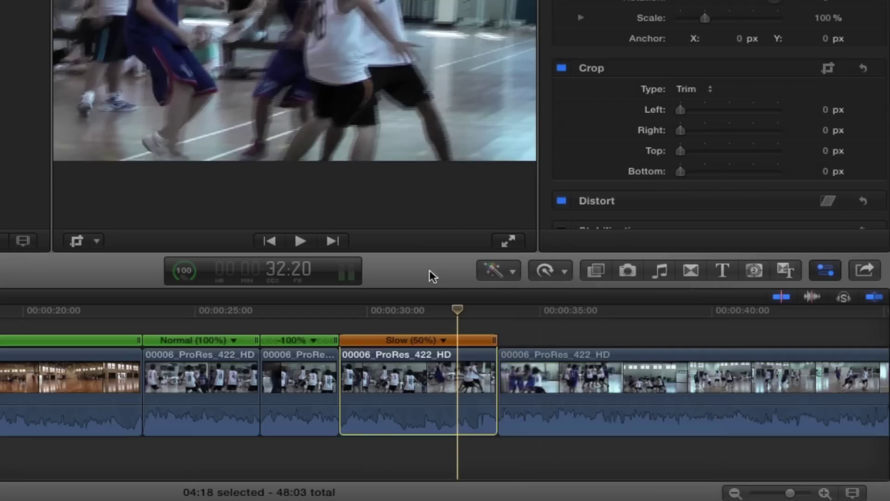